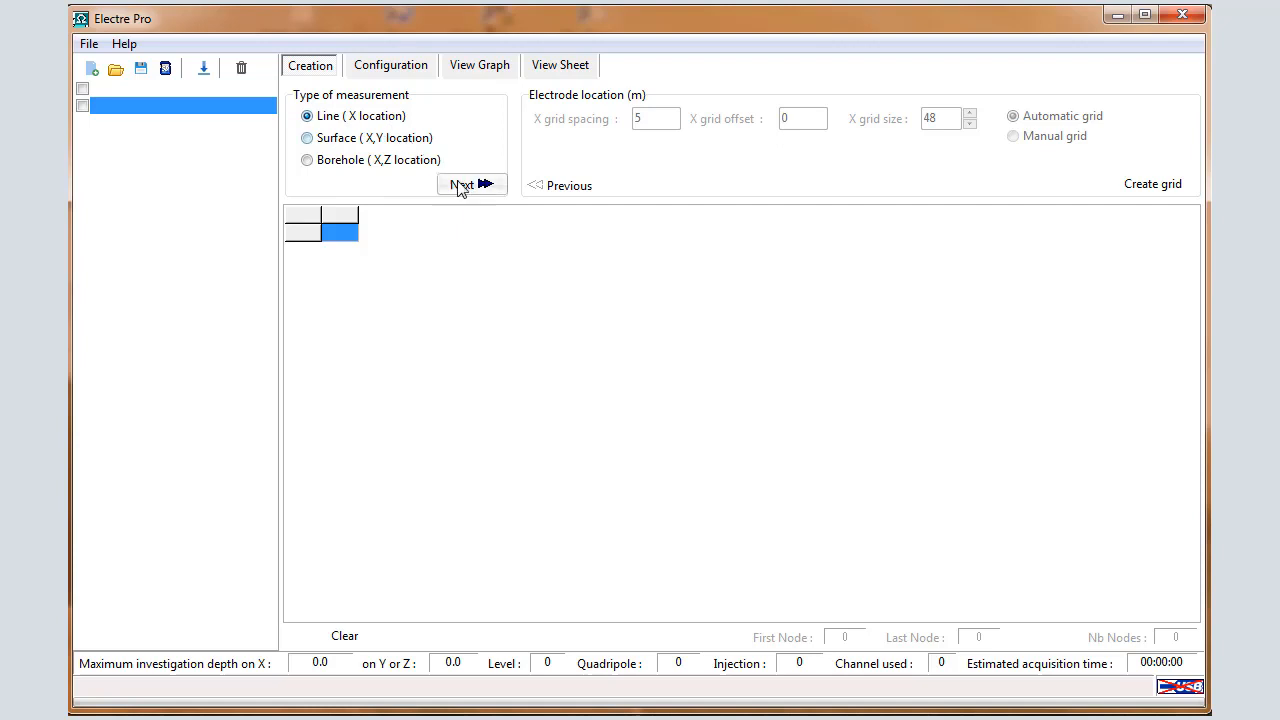
- Create an automatic line grid of 48 electrodes with 5 m X spacing and zero offset
{"action": "left_click", "coordinate": [460, 187]}
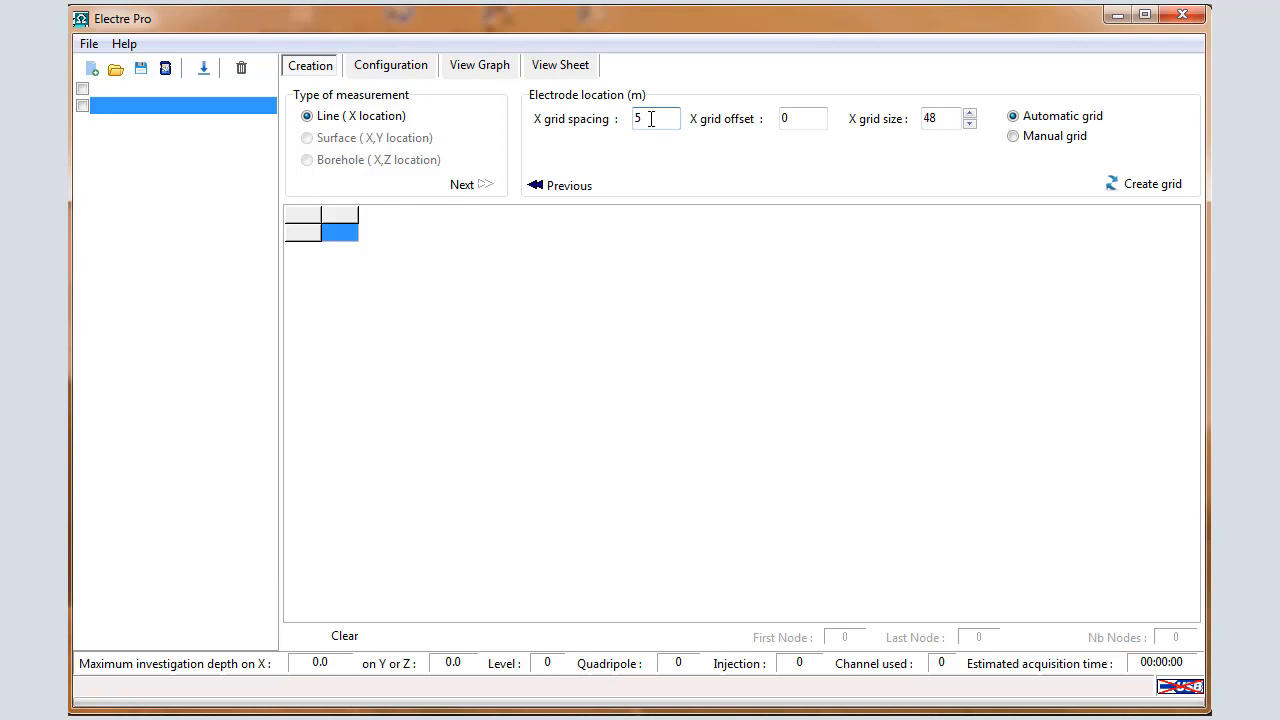
{"action": "left_click", "coordinate": [948, 121]}
{"action": "left_click", "coordinate": [812, 119]}
{"action": "left_click", "coordinate": [1153, 186]}
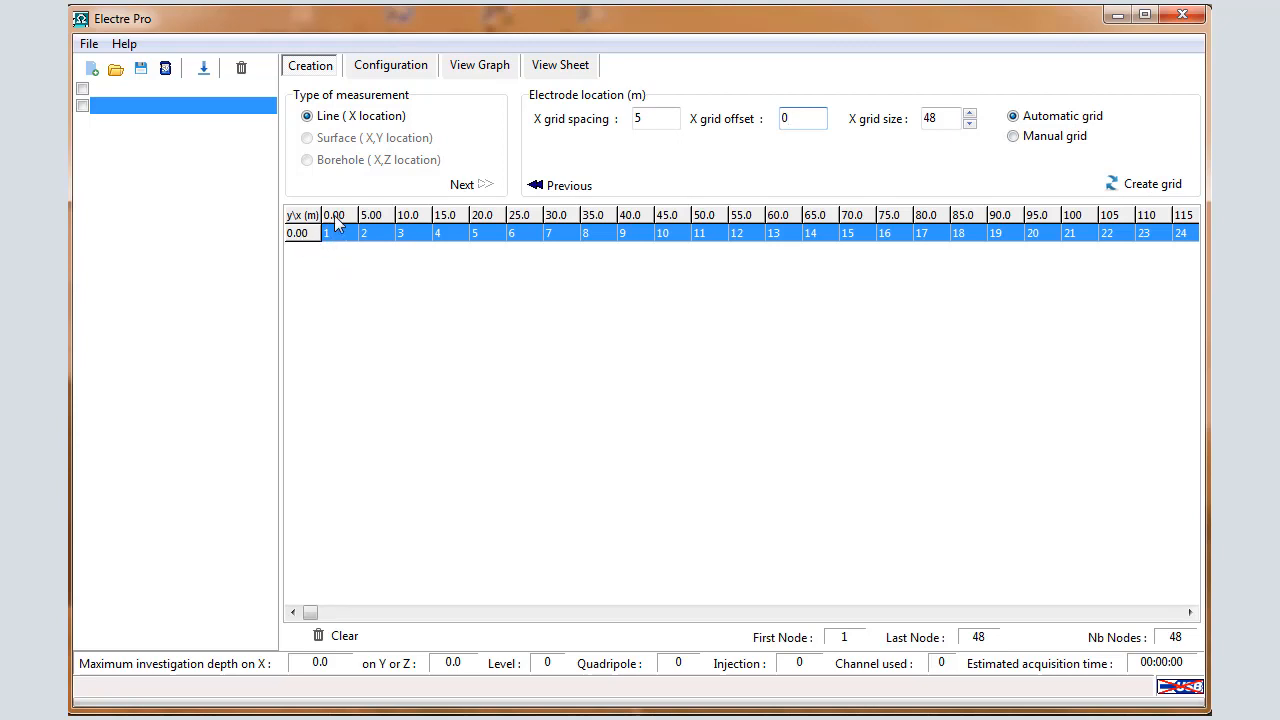
{"action": "left_click", "coordinate": [1164, 614]}
{"action": "left_click", "coordinate": [1164, 614]}
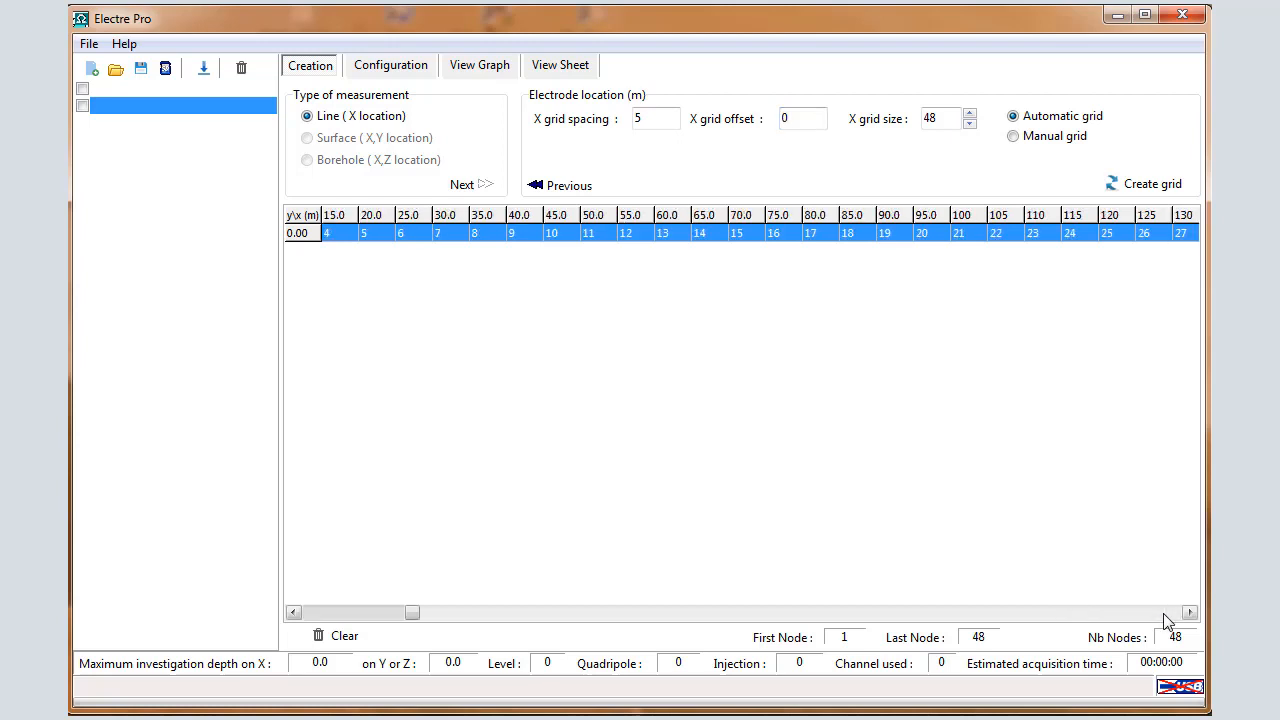
{"action": "left_click", "coordinate": [1164, 614]}
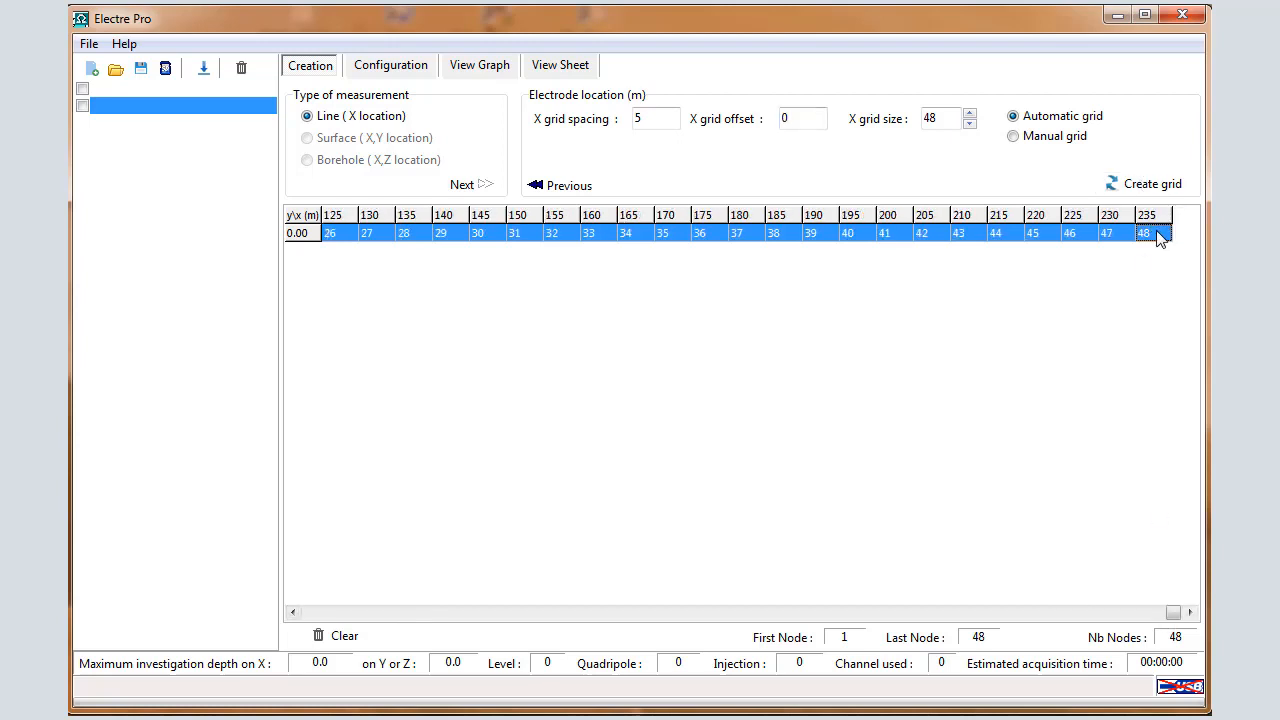
{"action": "left_click_drag", "start_coordinate": [1174, 613], "coordinate": [294, 648]}
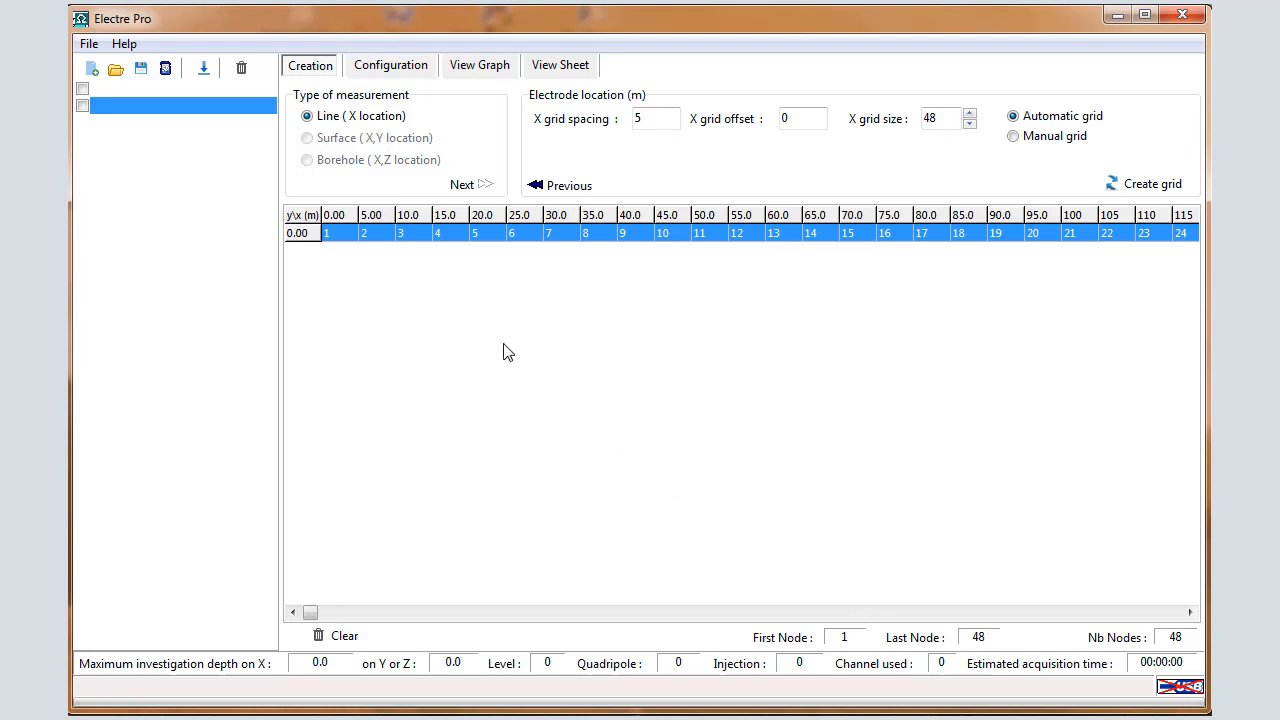
- Name the sequence PD48IP in the configuration's Syscal parameters
{"action": "left_click", "coordinate": [392, 65]}
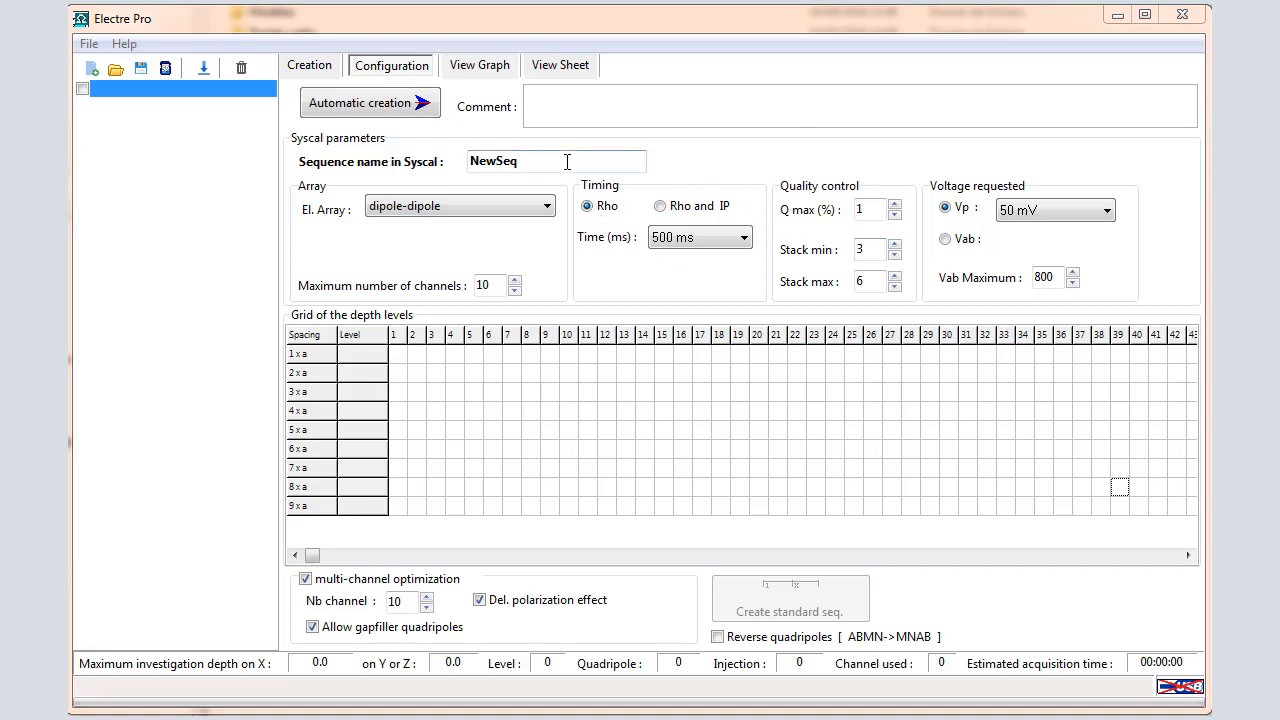
{"action": "left_click", "coordinate": [520, 160]}
{"action": "left_click_drag", "start_coordinate": [520, 160], "coordinate": [462, 160]}
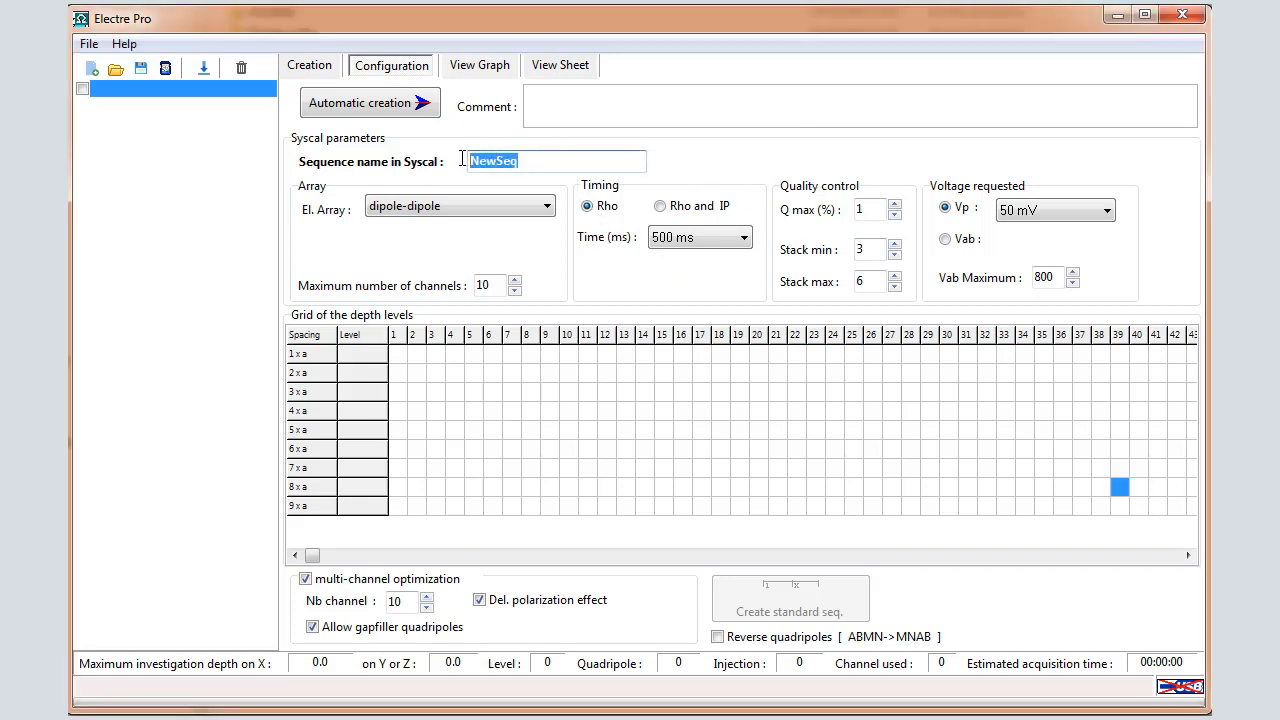
{"action": "type", "text": "PD48IP"}
- Configure a pole-dipole forward array with Rho and IP timing at 2000 ms, stacks from 4 to 8 and requested voltage Vp maximum
{"action": "left_click", "coordinate": [545, 207]}
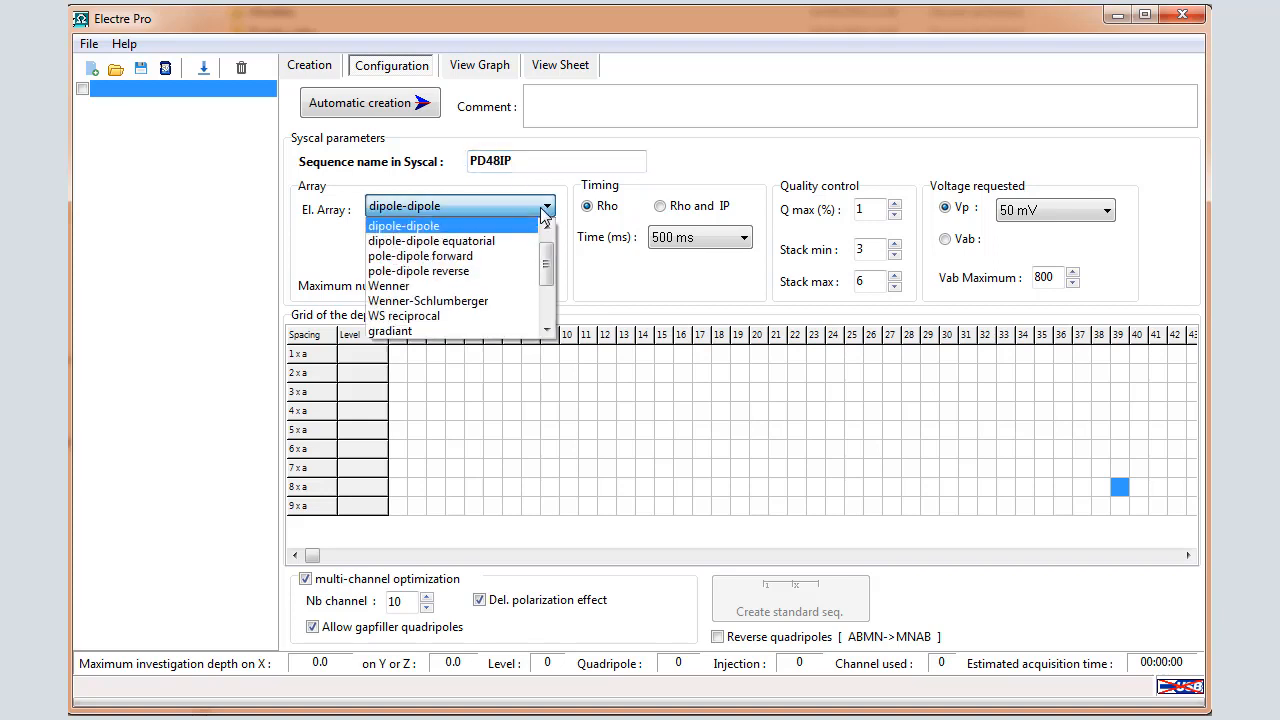
{"action": "left_click", "coordinate": [510, 256]}
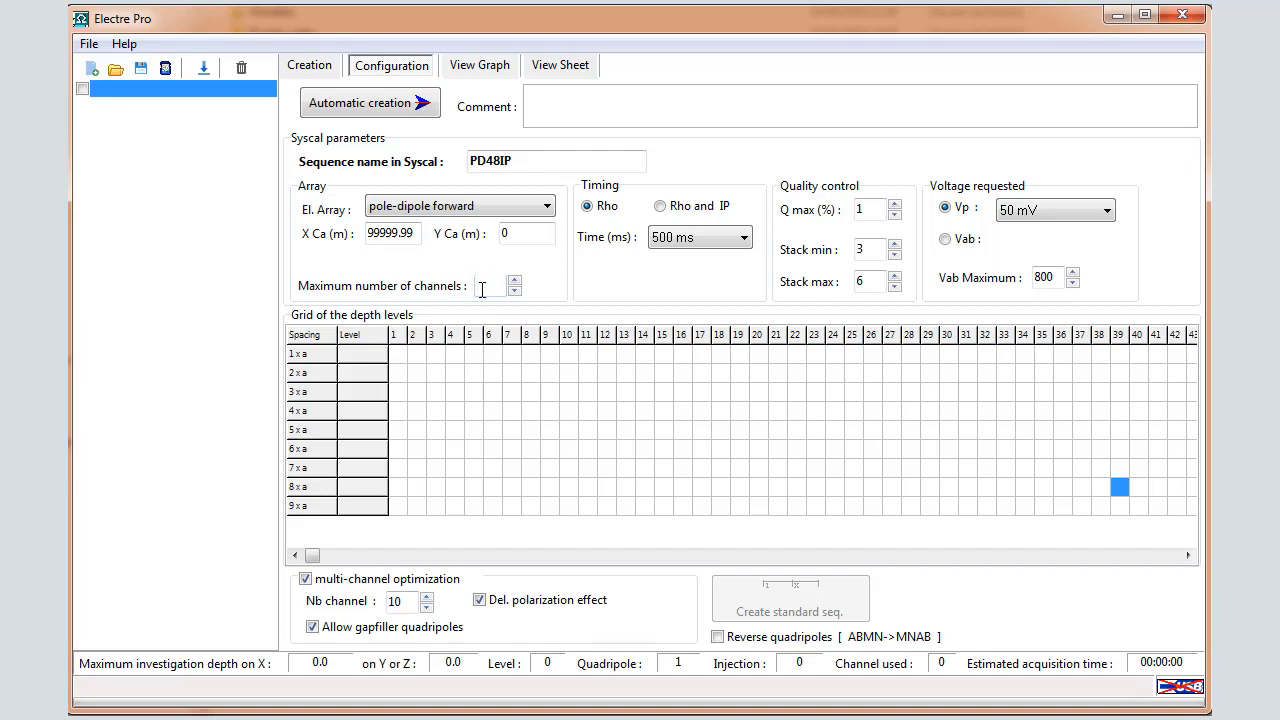
{"action": "left_click", "coordinate": [661, 207]}
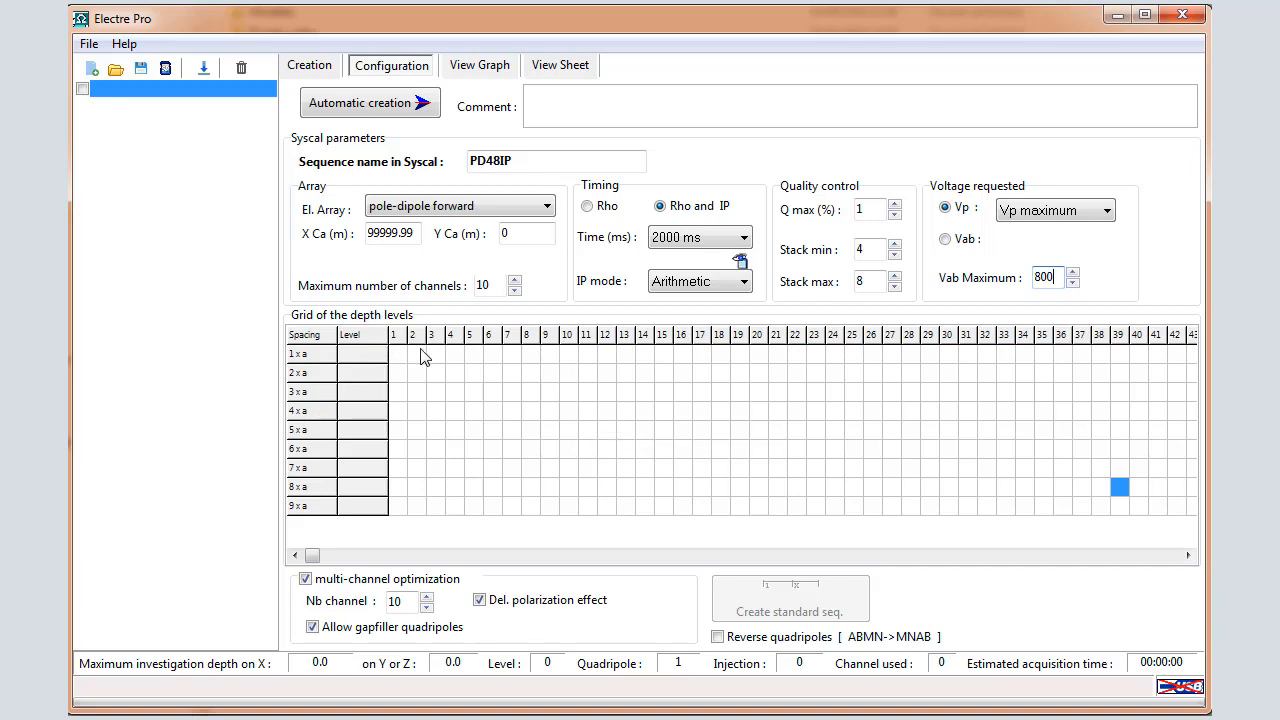
- Mark overlapping depth levels diagonally across the grid, six per spacing from 1 x a to 7 x a, and levels 36 to 39 for 8 x a
{"action": "mouse_move", "coordinate": [397, 361]}
{"action": "left_mouse_down"}
{"action": "mouse_move", "coordinate": [588, 374]}
{"action": "mouse_move", "coordinate": [870, 446]}
{"action": "left_mouse_up"}
{"action": "left_click_drag", "start_coordinate": [873, 449], "coordinate": [1176, 505]}
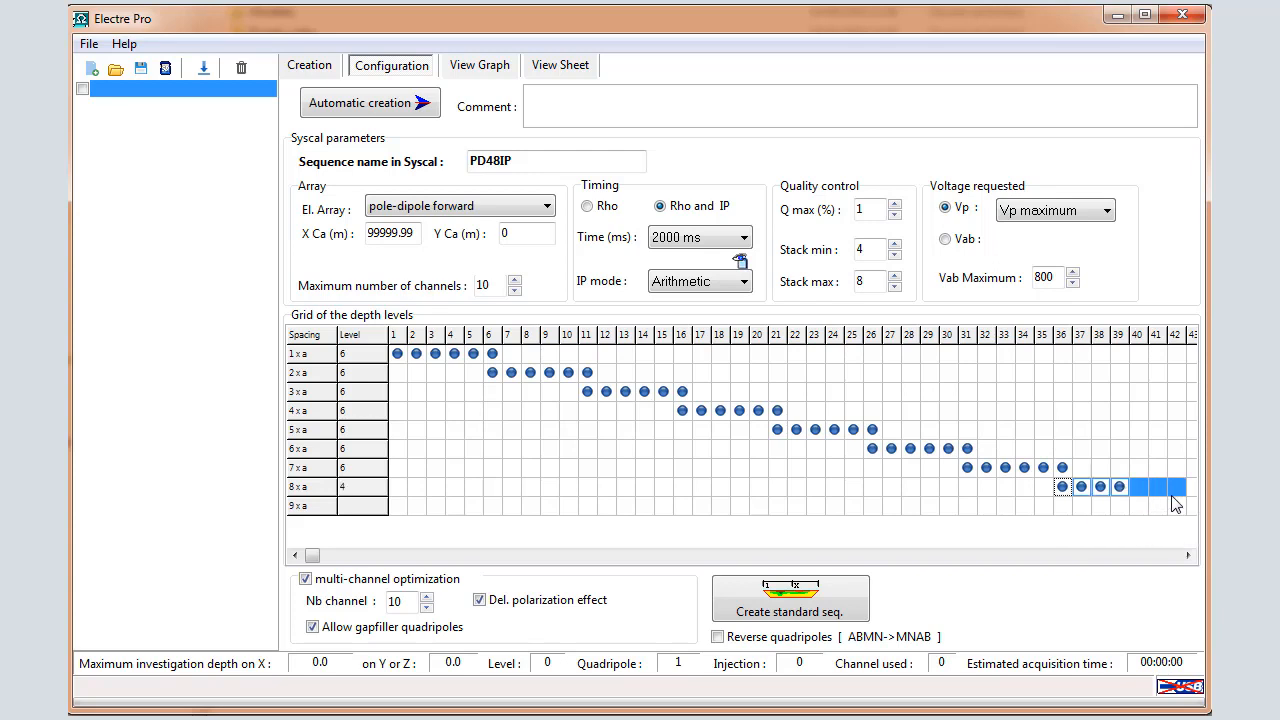
{"action": "left_click", "coordinate": [1119, 489]}
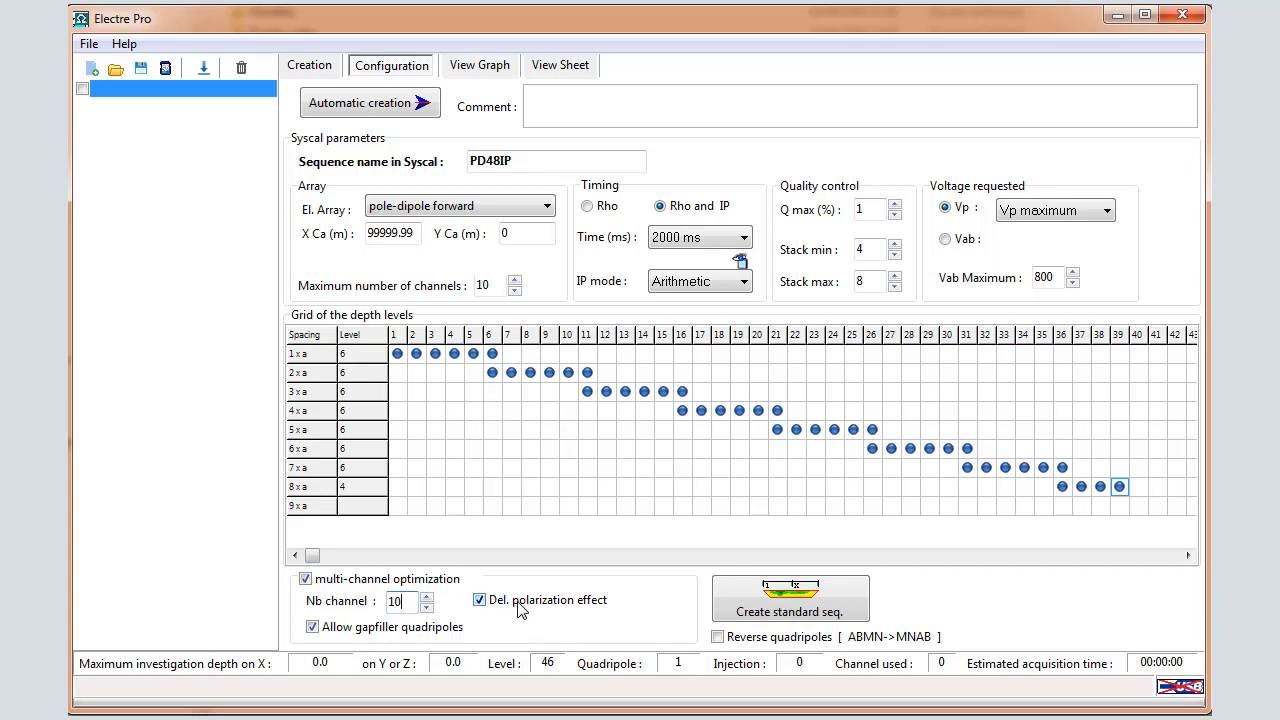
- Create the standard sequence with multi-channel optimization and save it on drive C as PD48IP
{"action": "left_click", "coordinate": [793, 604]}
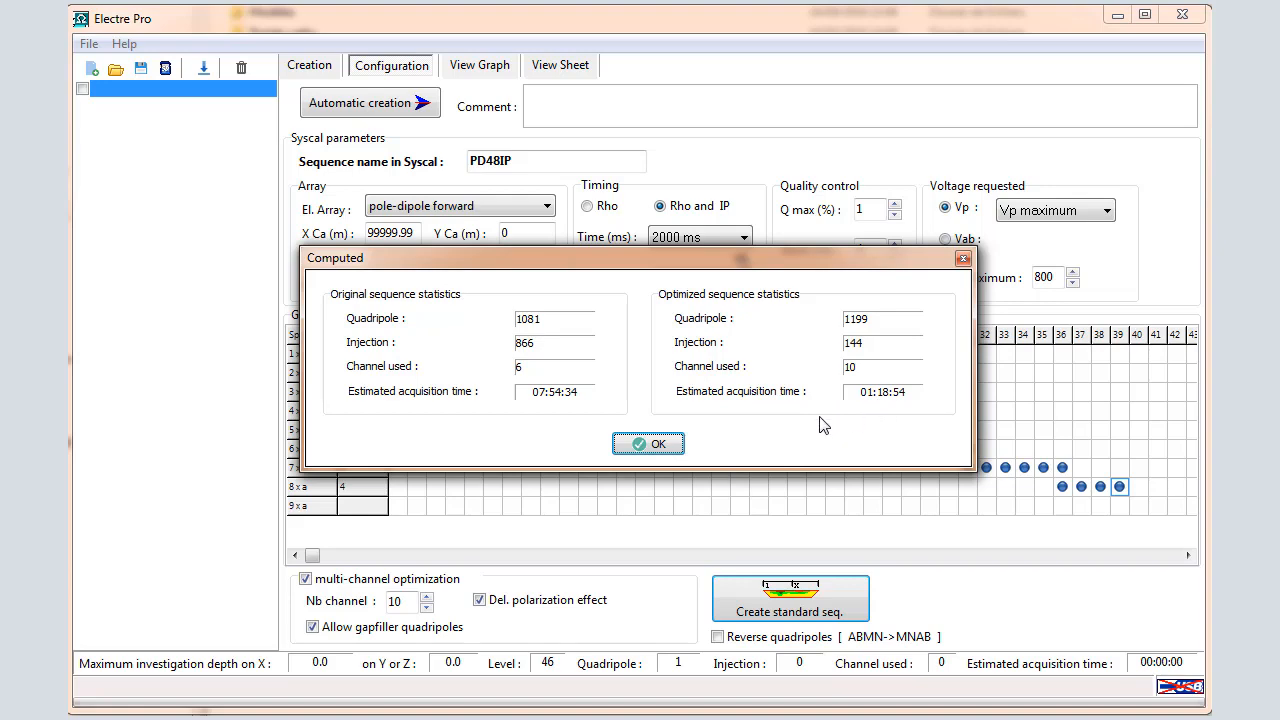
{"action": "left_click", "coordinate": [651, 446]}
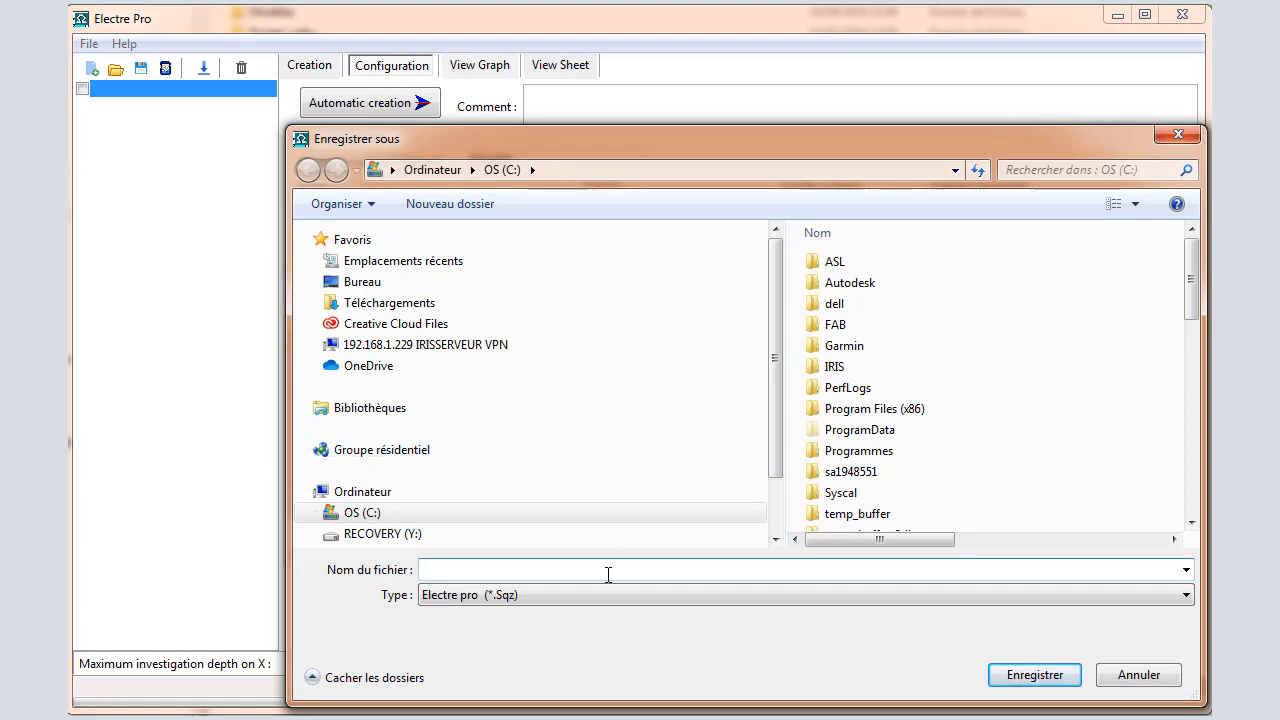
{"action": "type", "text": "PD"}
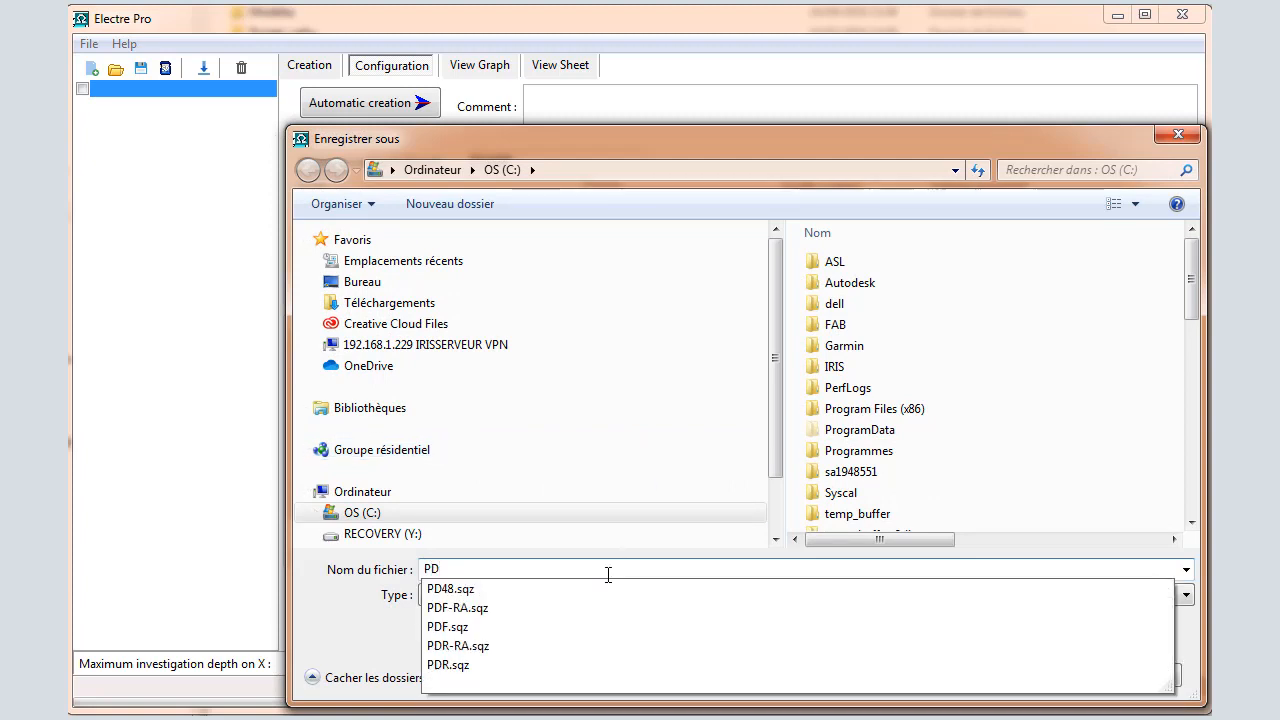
{"action": "type", "text": "48IP"}
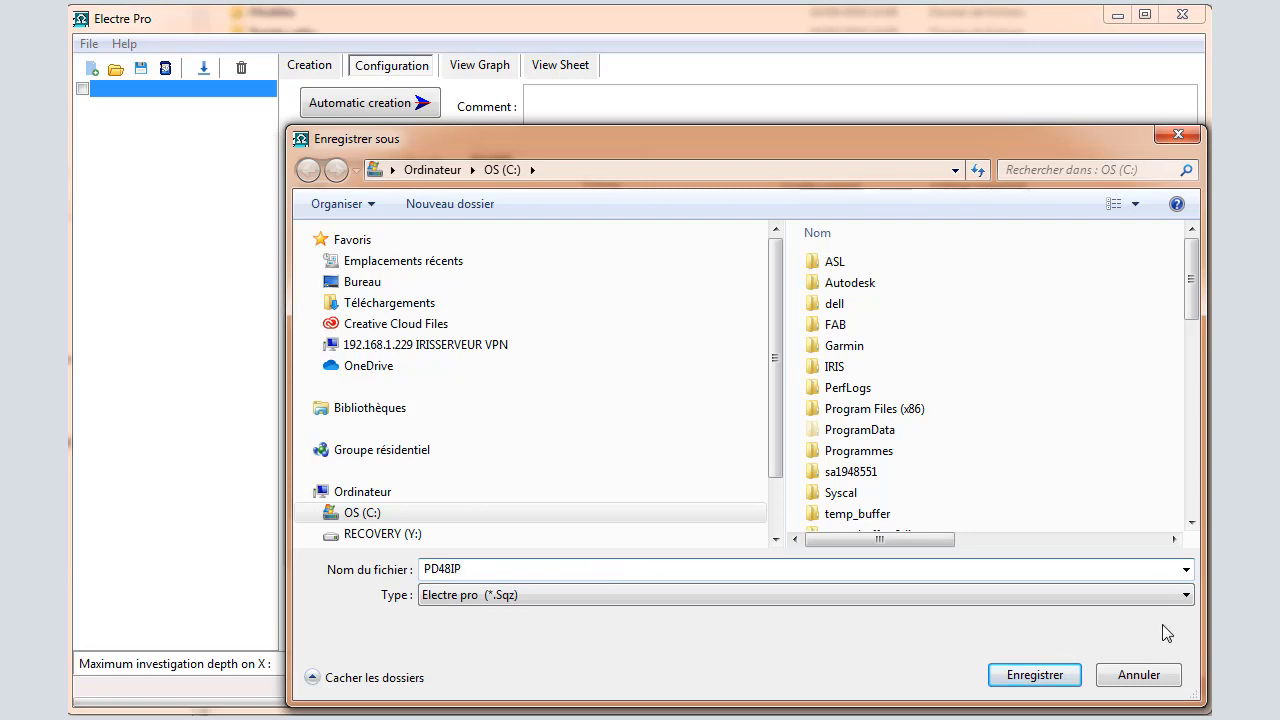
{"action": "left_click", "coordinate": [1052, 679]}
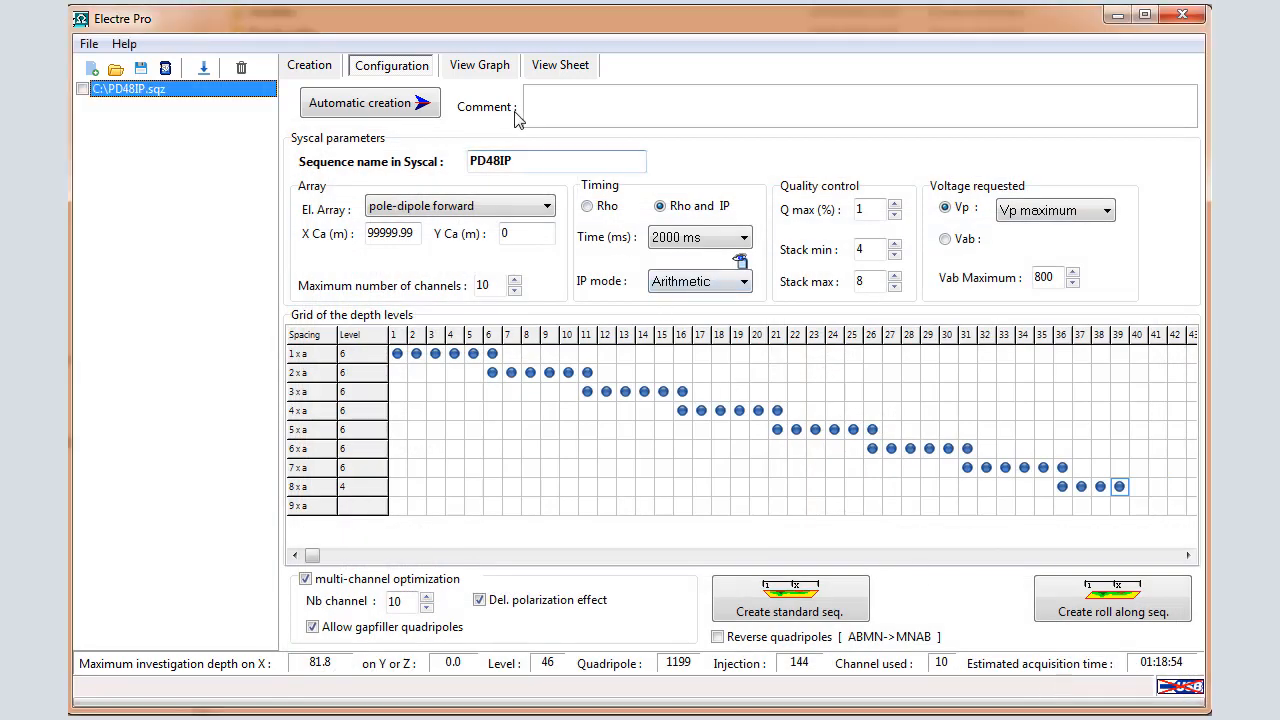
- Review the sequence's depth graph, then examine the node coordinates and the quadripole list from first to last row
{"action": "left_click", "coordinate": [480, 64]}
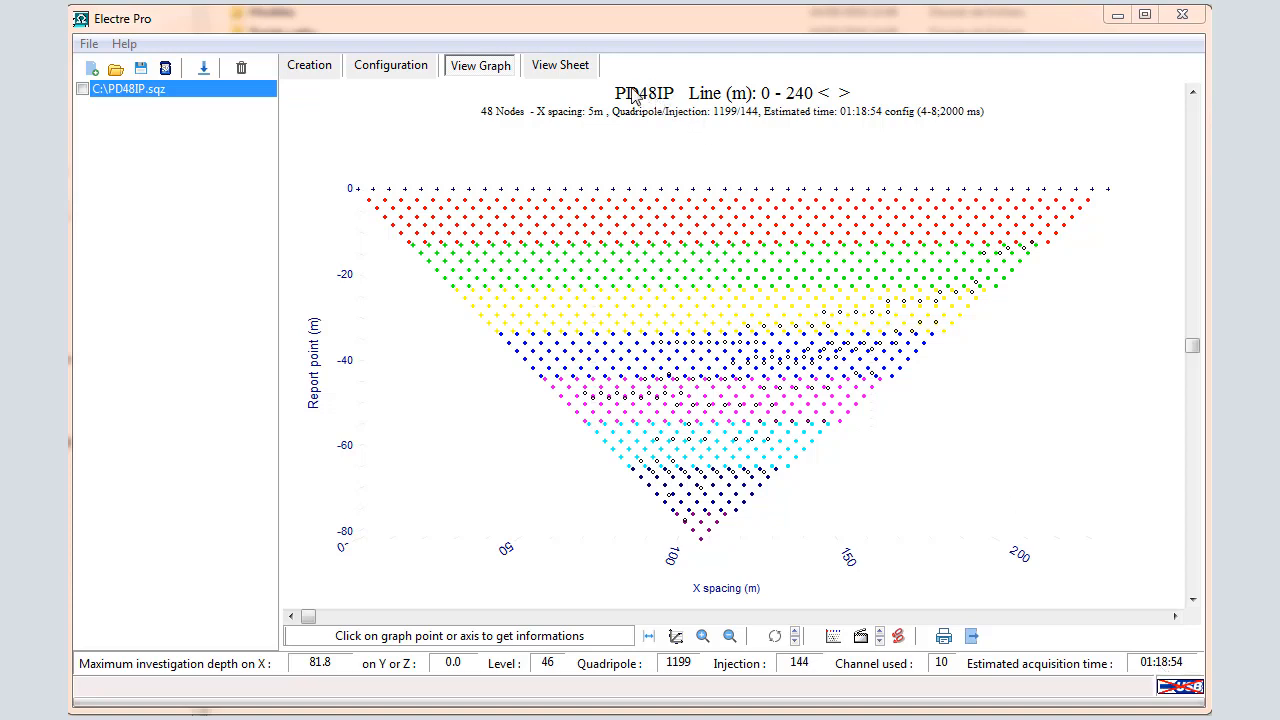
{"action": "left_click", "coordinate": [583, 66]}
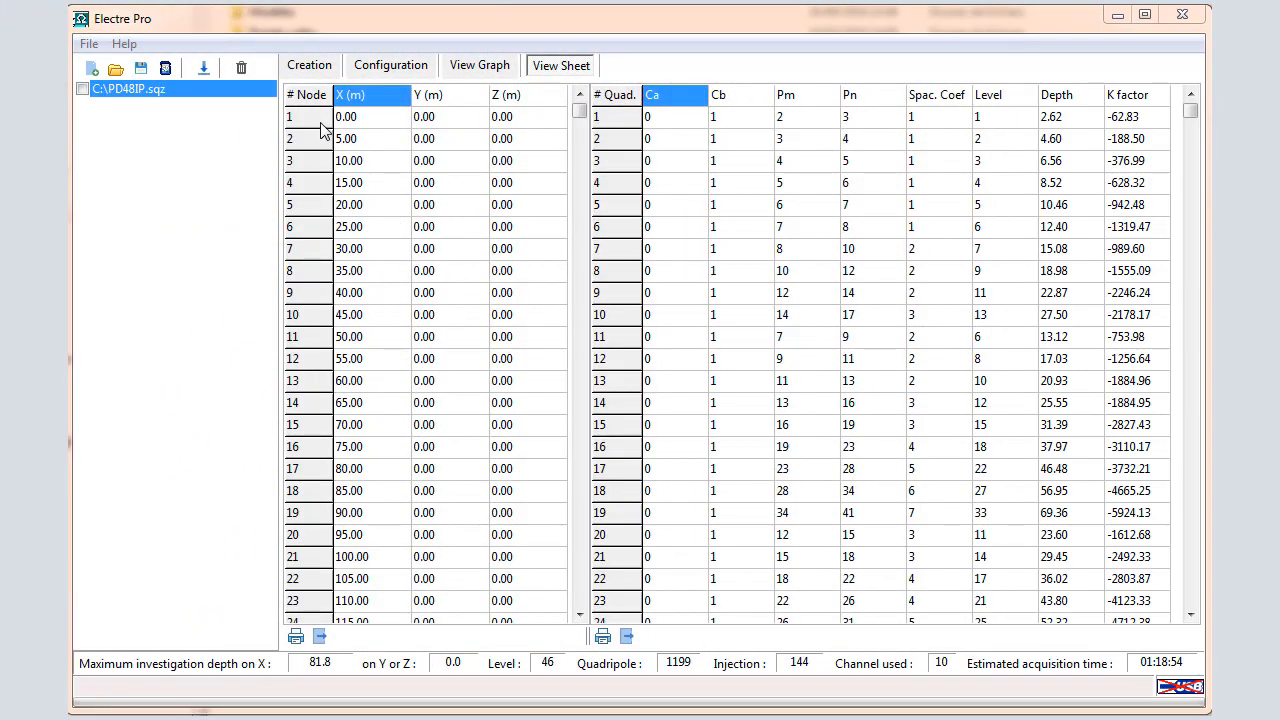
{"action": "left_click_drag", "start_coordinate": [579, 110], "coordinate": [586, 608]}
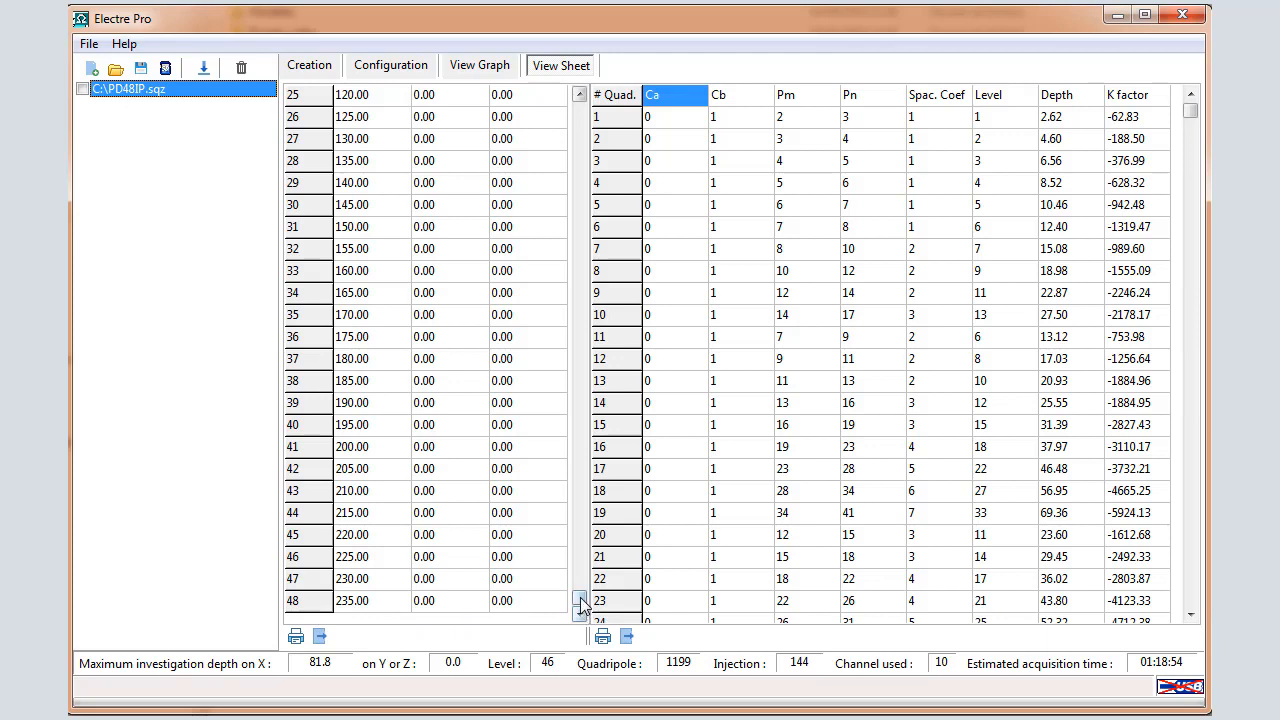
{"action": "left_click_drag", "start_coordinate": [582, 600], "coordinate": [520, 112]}
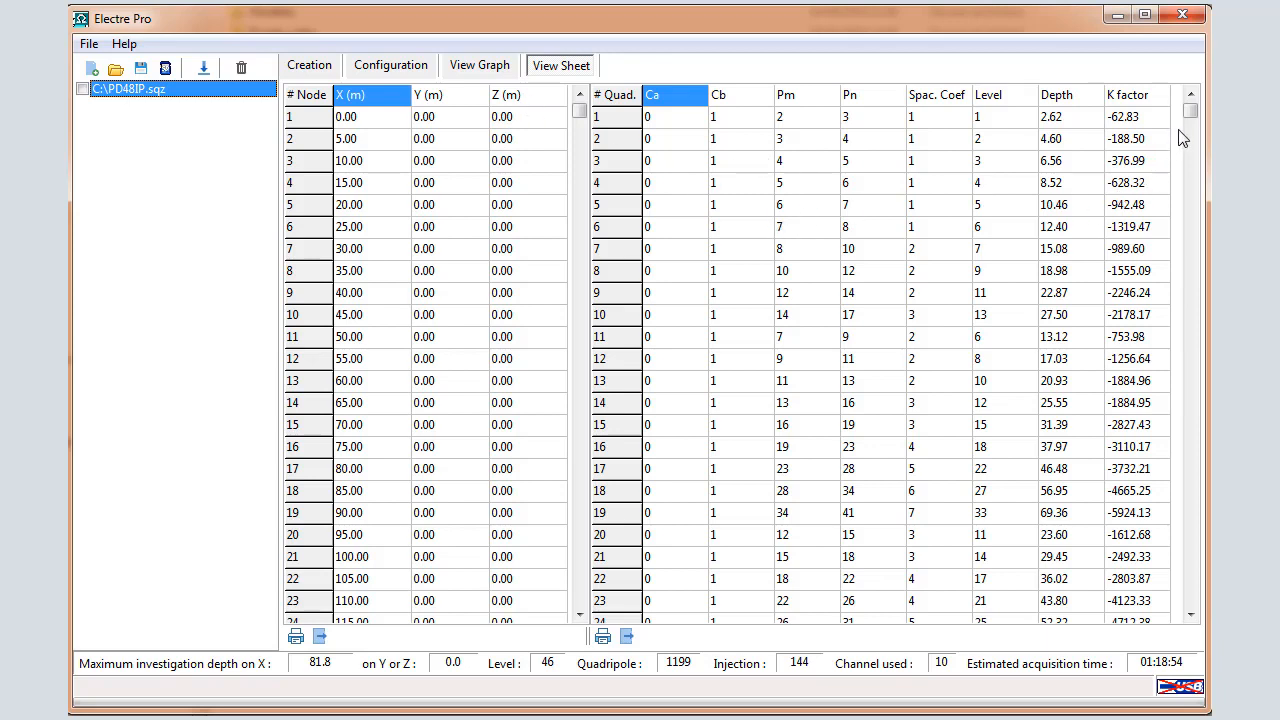
{"action": "left_click_drag", "start_coordinate": [1190, 334], "coordinate": [1190, 612]}
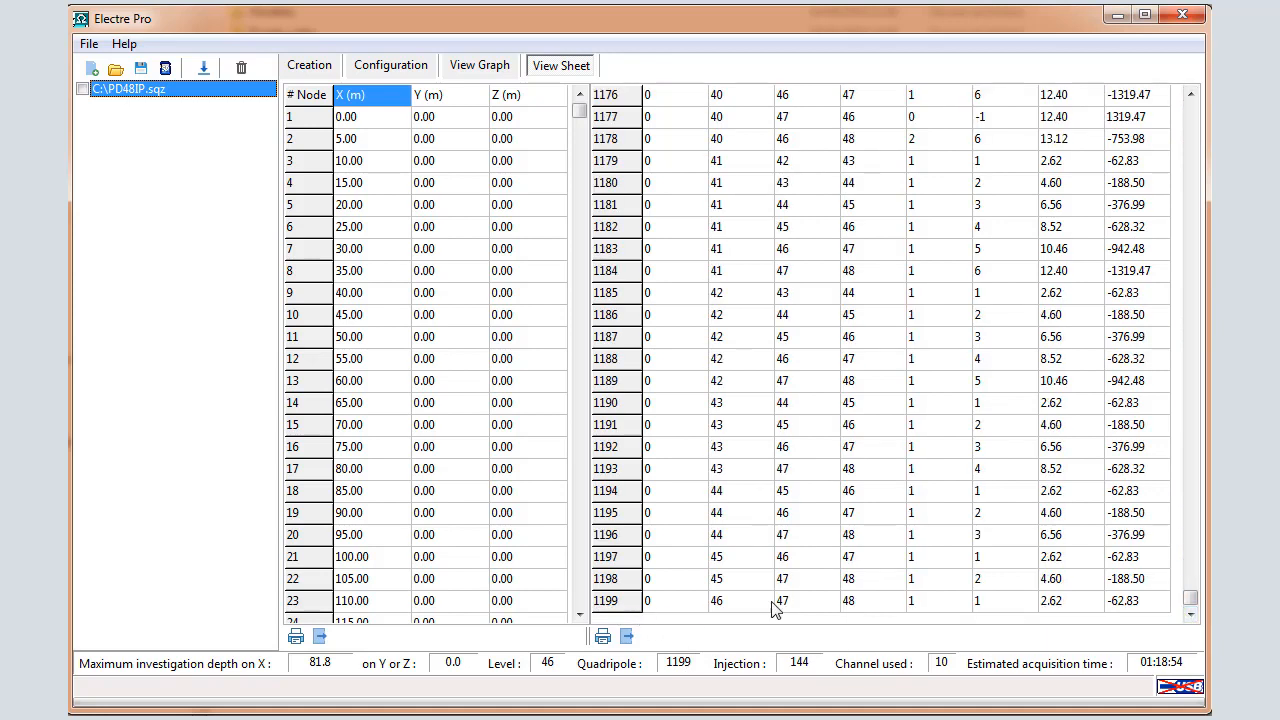
{"action": "left_click_drag", "start_coordinate": [1189, 600], "coordinate": [1196, 96]}
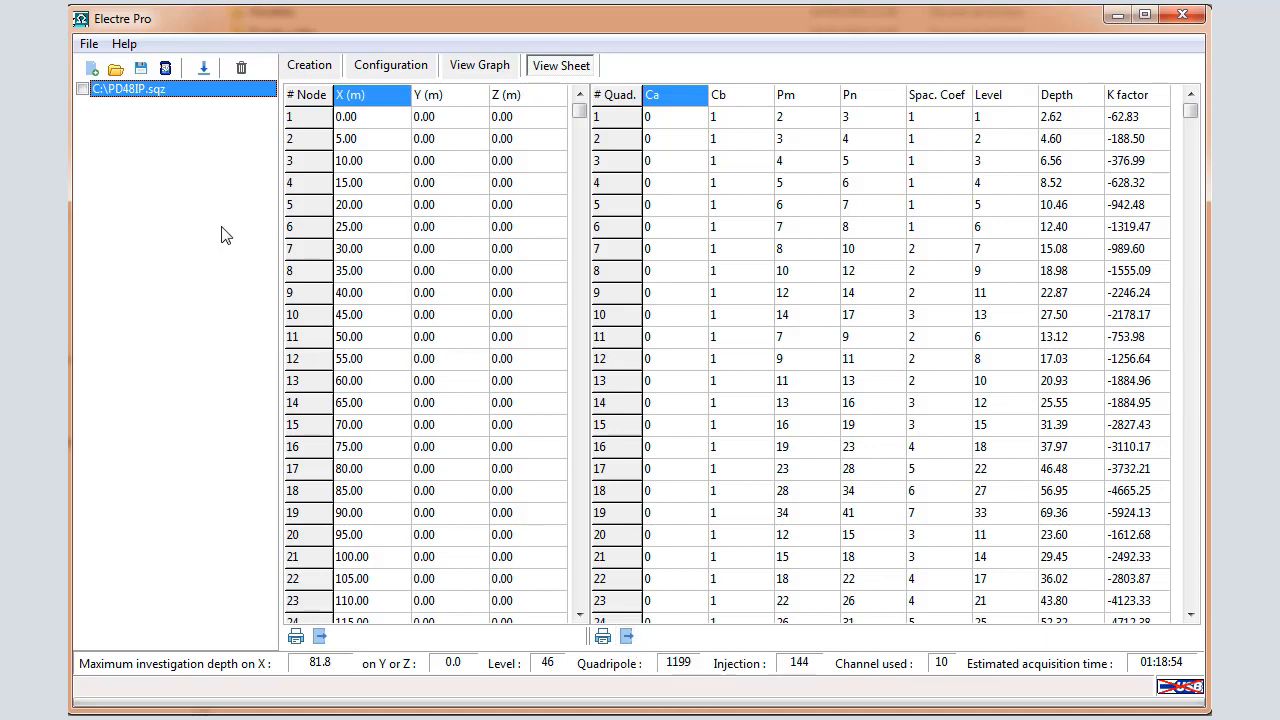
- Select the PD48IP.sqz sequence and start uploading it to the SYSCAL/ELREC unit
{"action": "left_click", "coordinate": [83, 90]}
{"action": "left_click", "coordinate": [89, 44]}
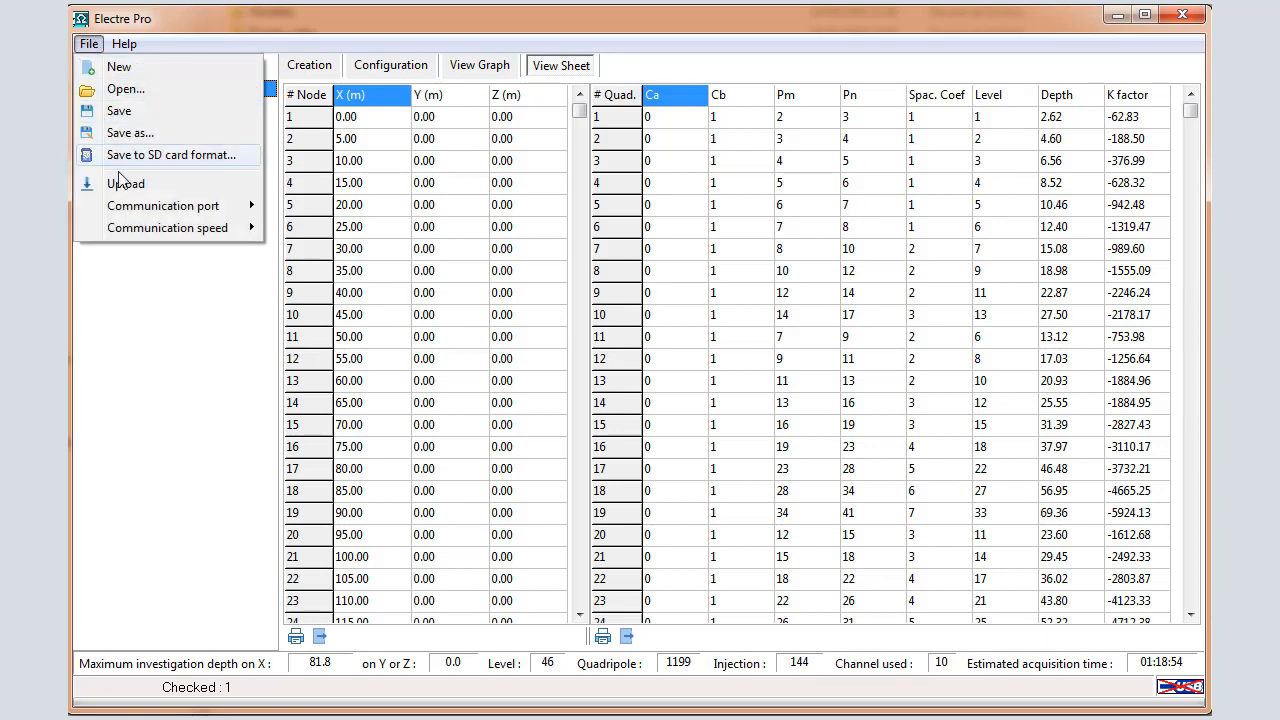
{"action": "mouse_move", "coordinate": [140, 206]}
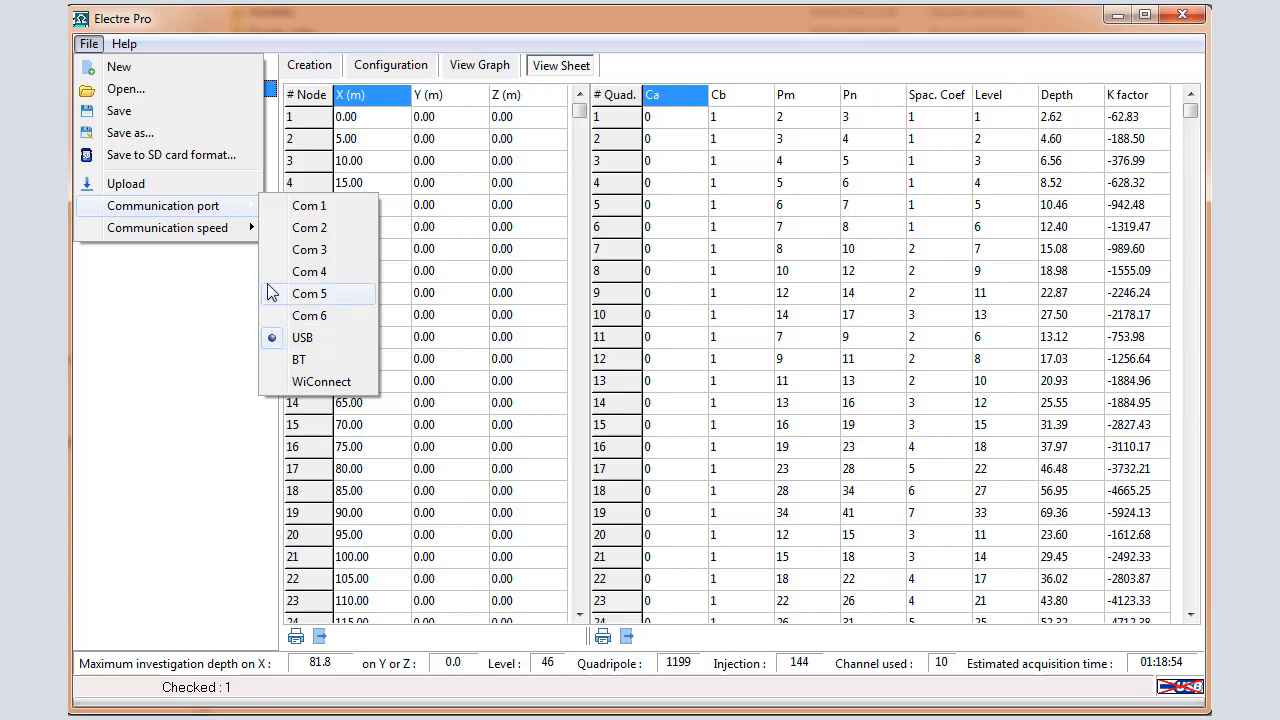
{"action": "left_click", "coordinate": [146, 186]}
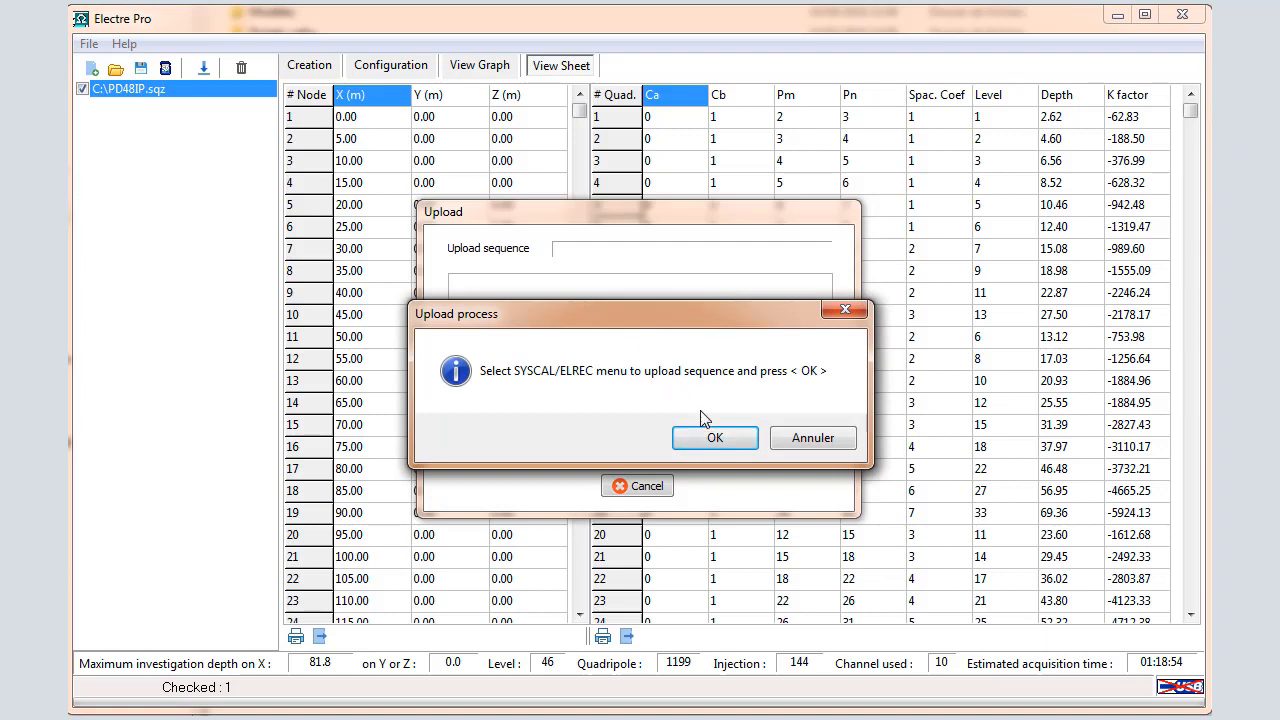
{"action": "left_click", "coordinate": [722, 438]}
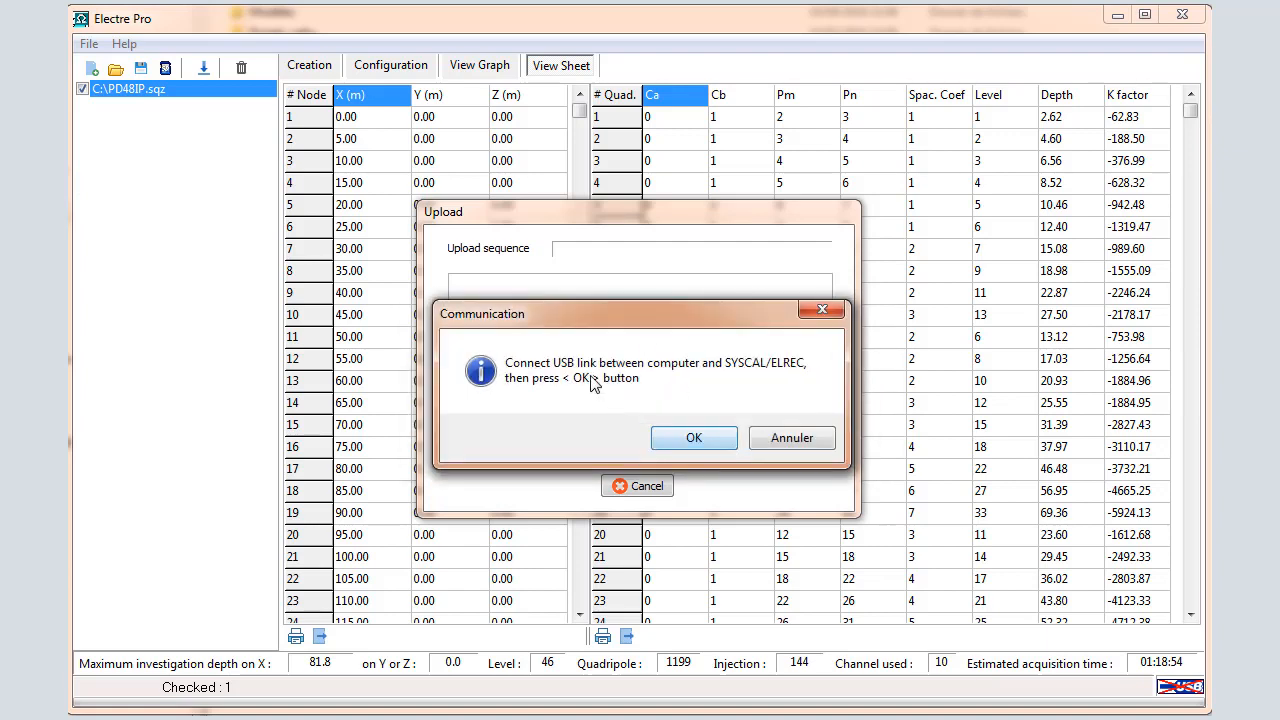